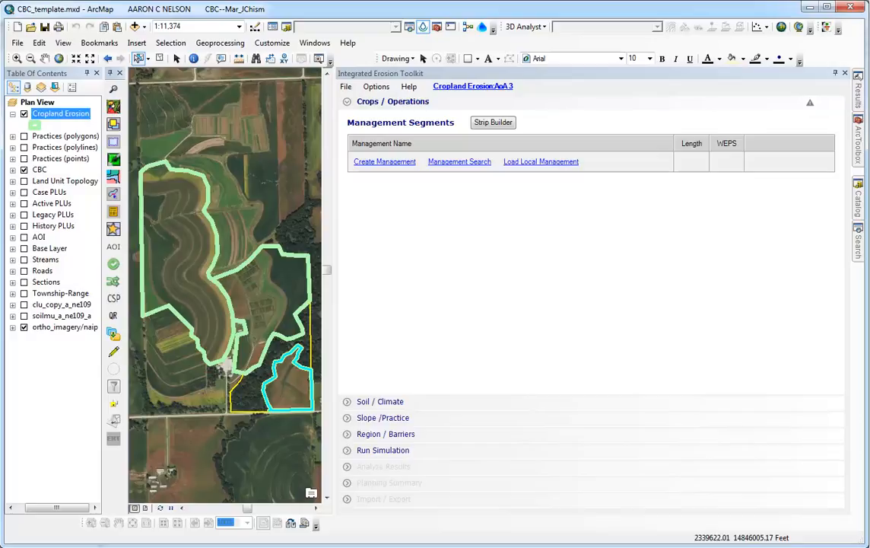
Select the large western field (AoA 1) on the map for the cropland erosion analysis.
drag(157, 247, 178, 260)
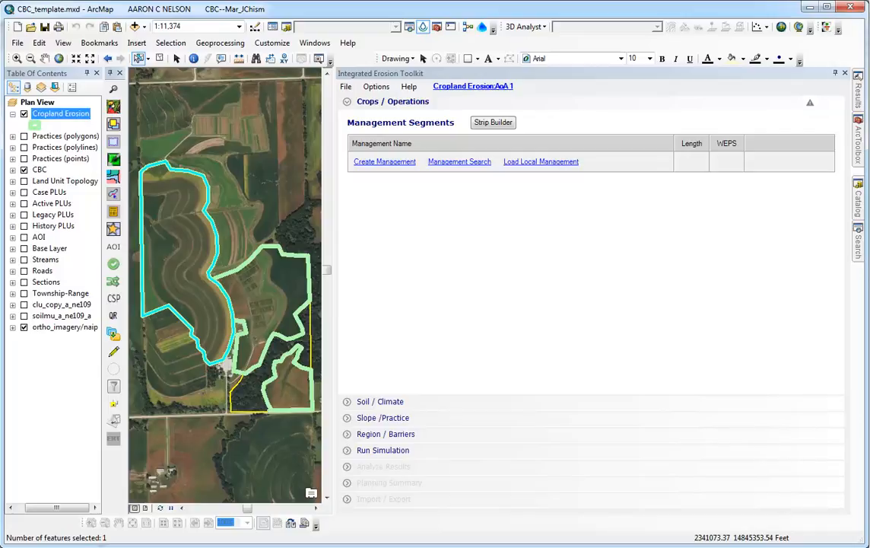
drag(249, 288, 268, 302)
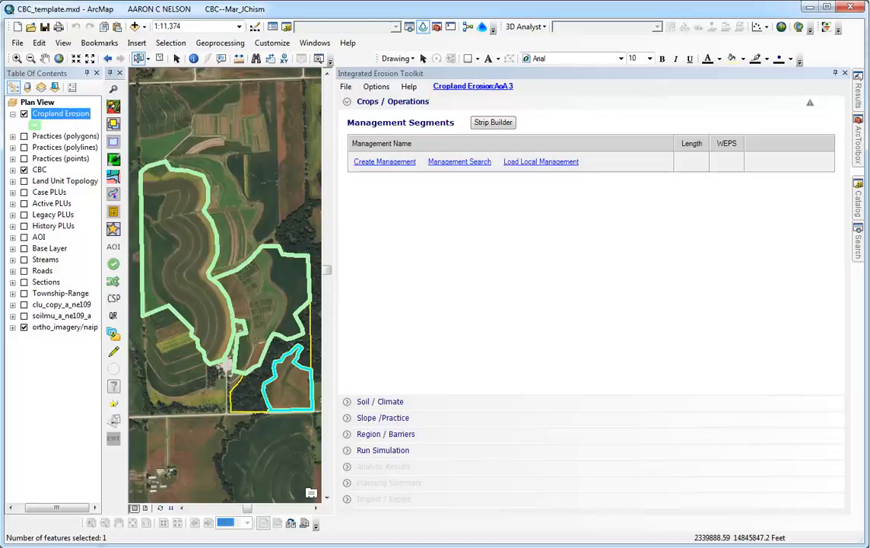
click(186, 270)
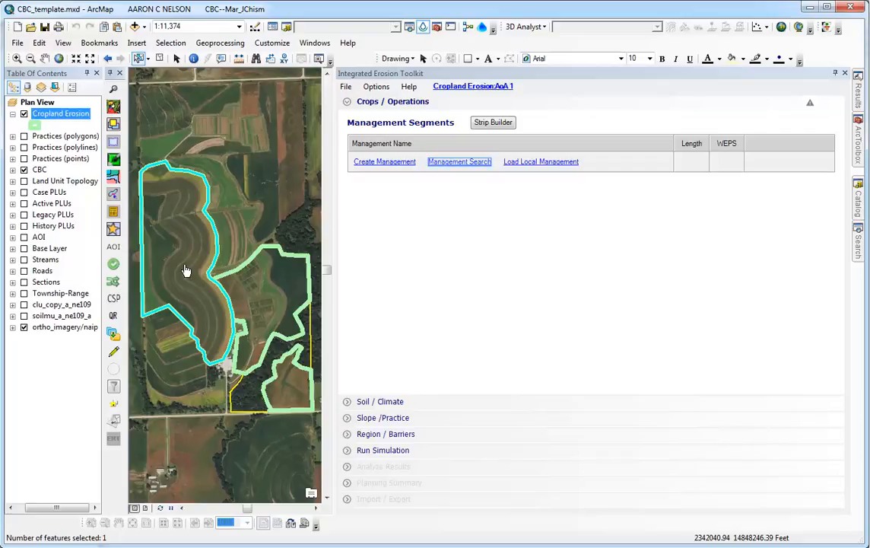
Search the managements with the keyword Corn and the rotation type Single.
click(464, 164)
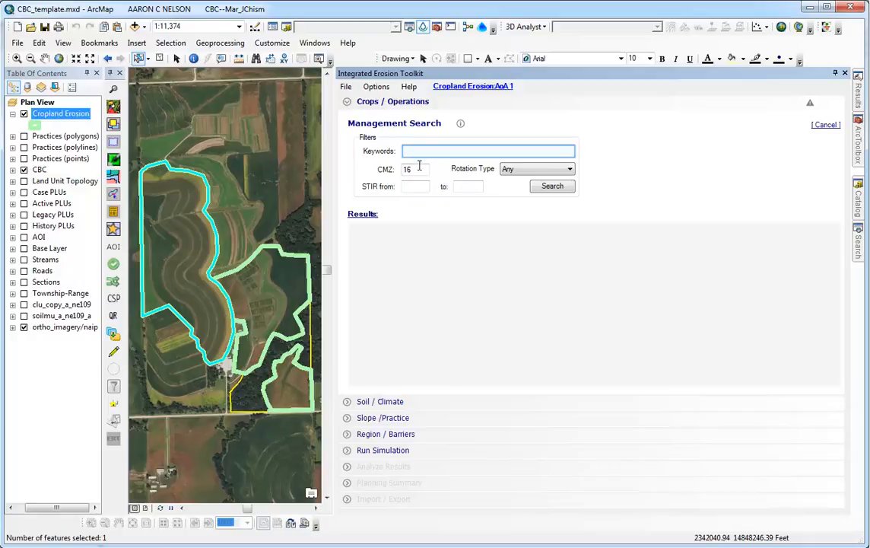
click(416, 152)
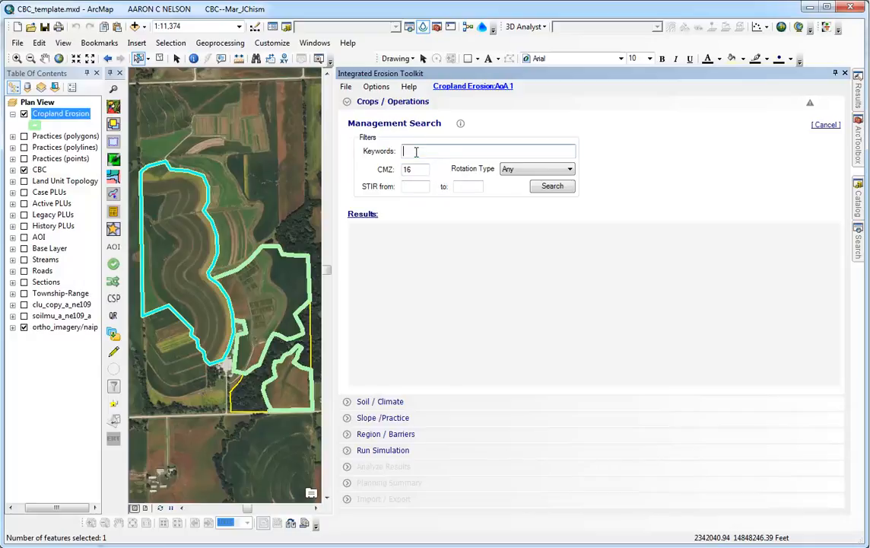
text(Corn)
click(571, 169)
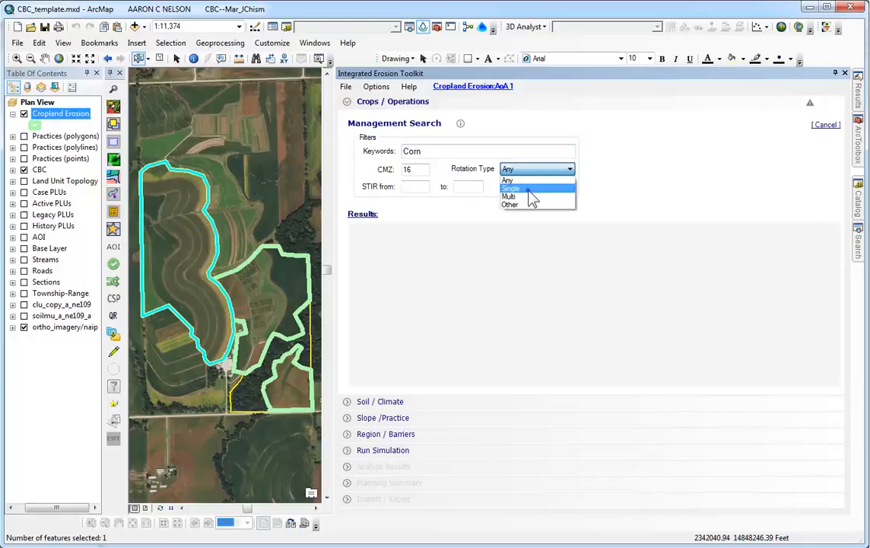
click(532, 191)
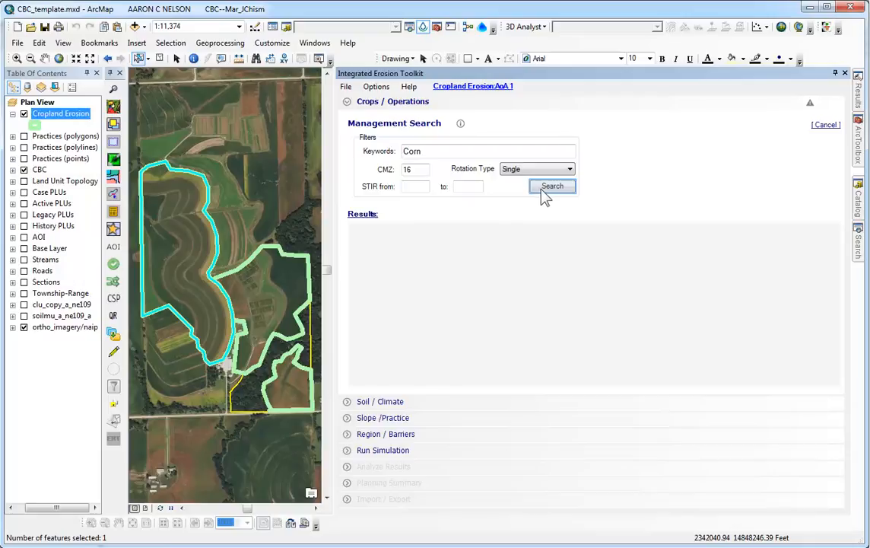
click(551, 192)
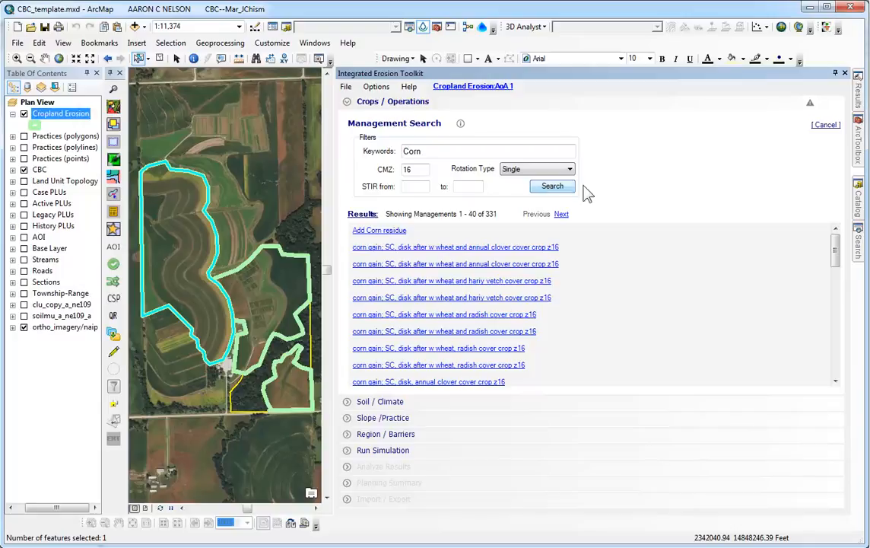
Load the management "corn grain,NR;Fdisk, fcult, z16" from the results into the rotation.
scroll(839, 263, down, 1)
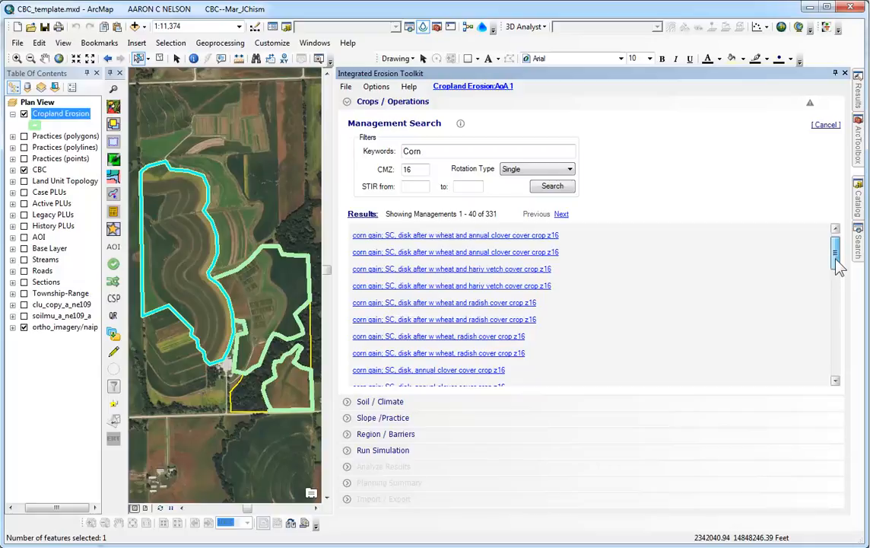
scroll(839, 268, down, 1)
drag(839, 268, 853, 332)
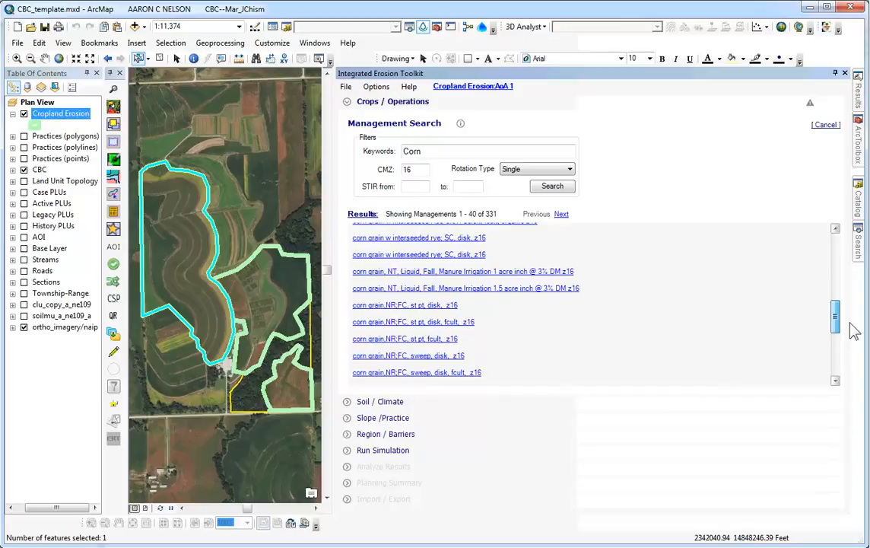
drag(839, 323, 851, 346)
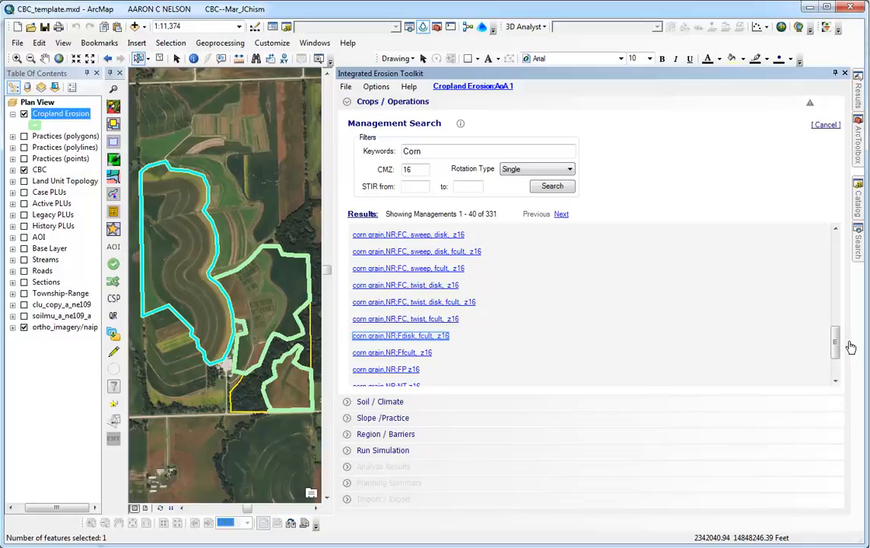
click(398, 337)
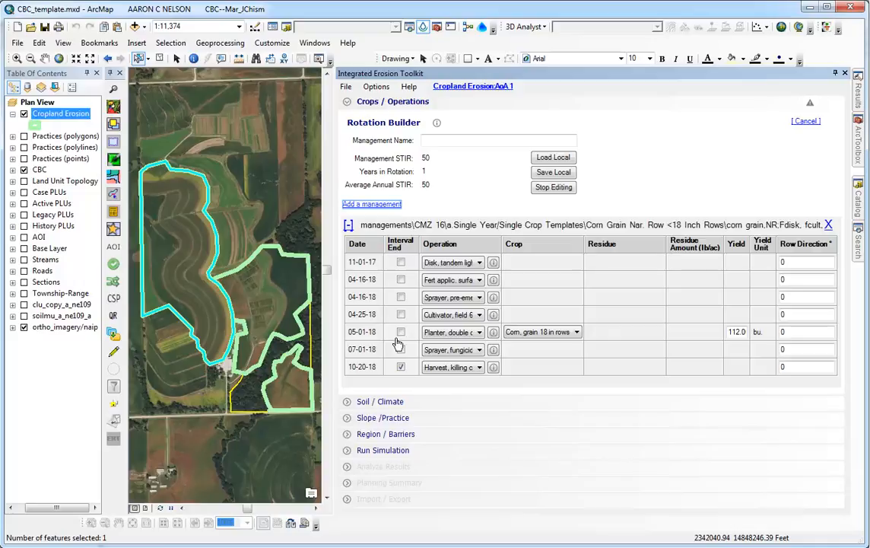
Search CMZ 16 for Single rotation soybeans managements and add "soybeans; nr, FC, st pt, disk, z16" to the rotation.
click(364, 205)
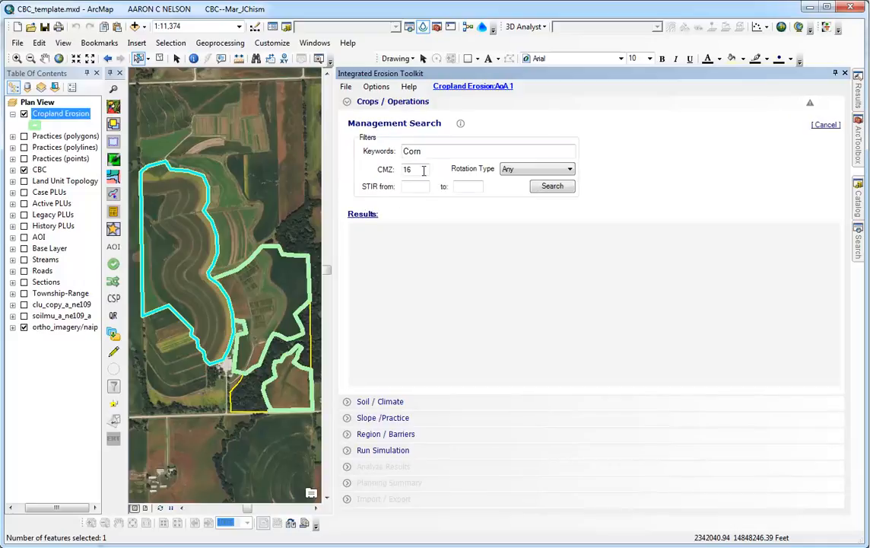
drag(427, 151, 403, 154)
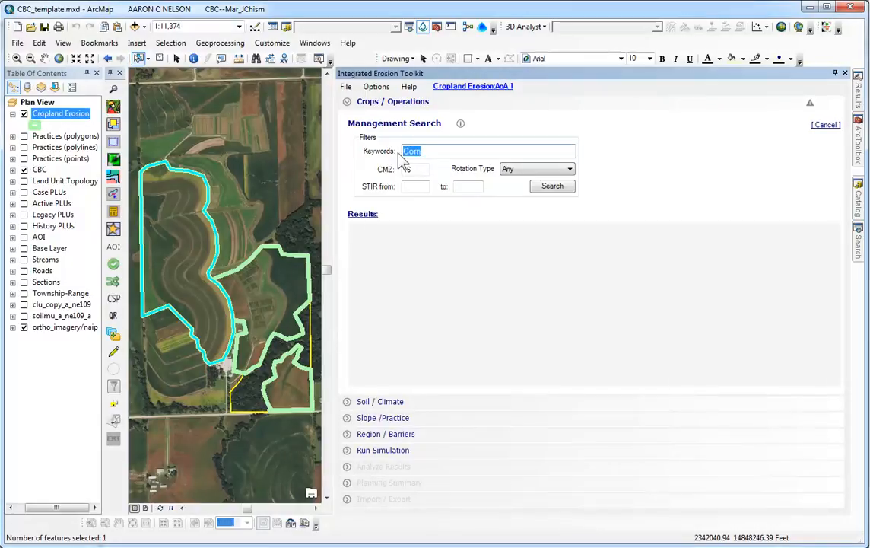
text(soybeans)
click(411, 169)
text(16)
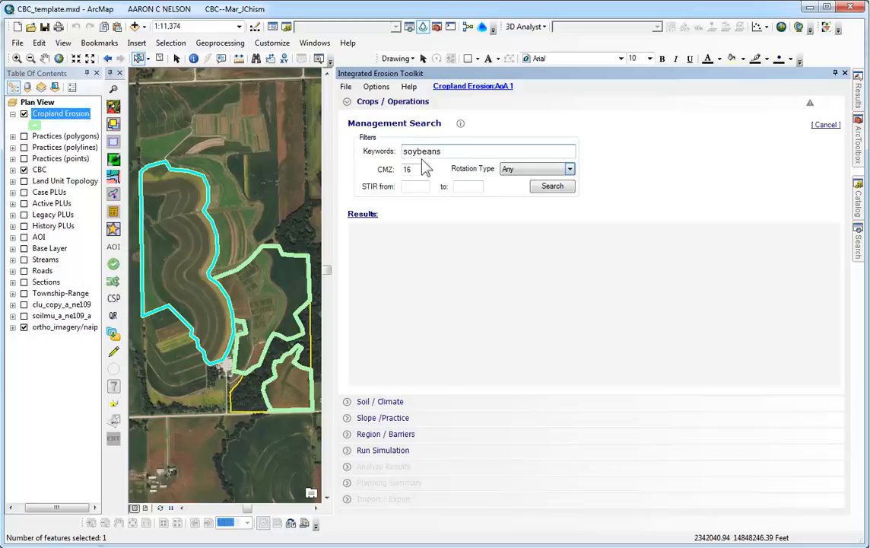
click(569, 170)
click(550, 186)
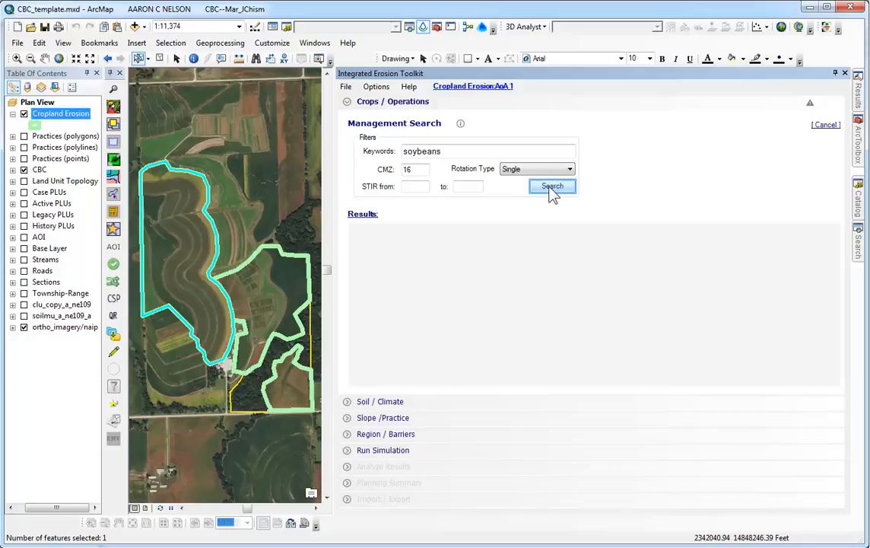
click(545, 188)
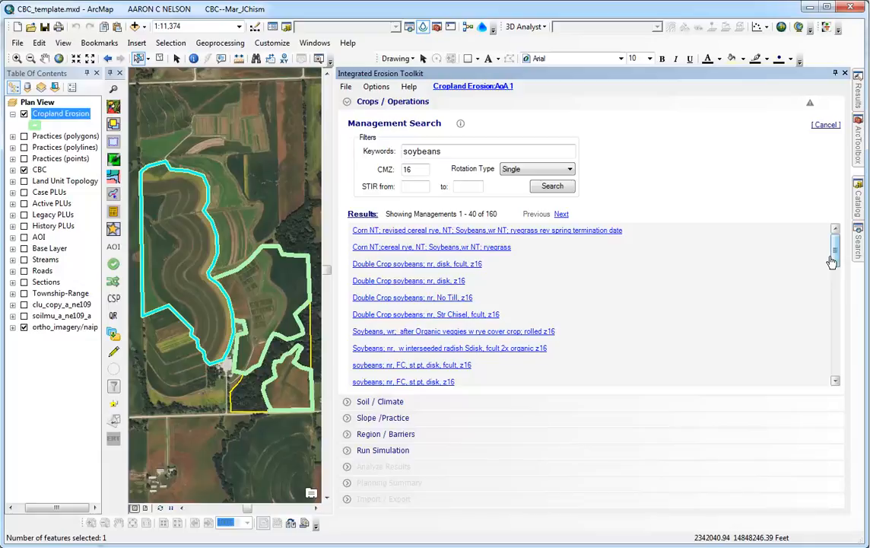
key(Page_Down)
click(414, 382)
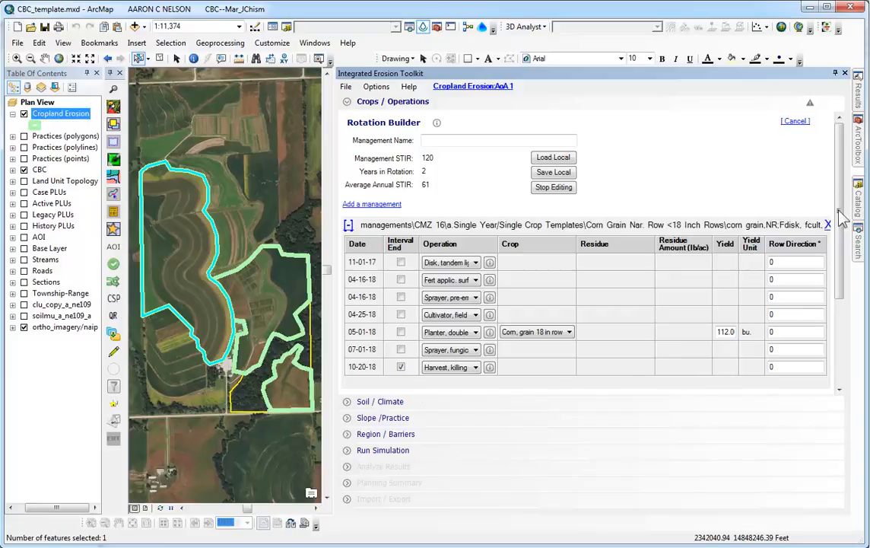
Set the corn yield to 140 bu. and the soybean yield to 40 bu. in the rotation.
drag(839, 197, 855, 271)
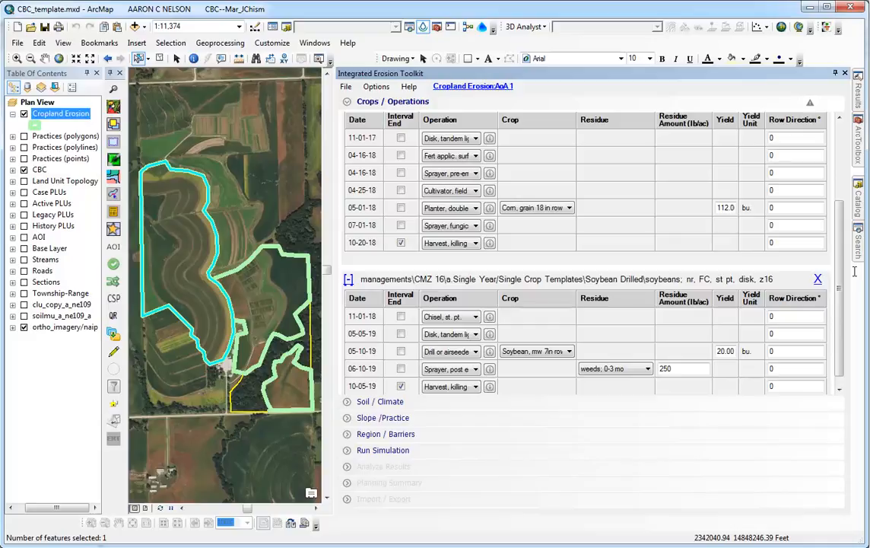
click(732, 207)
text(140)
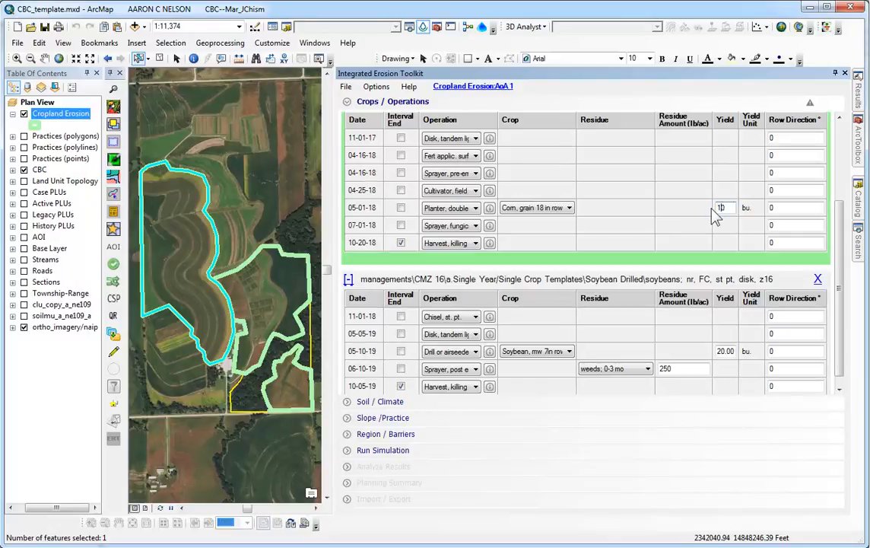
click(840, 388)
click(718, 352)
text(40)
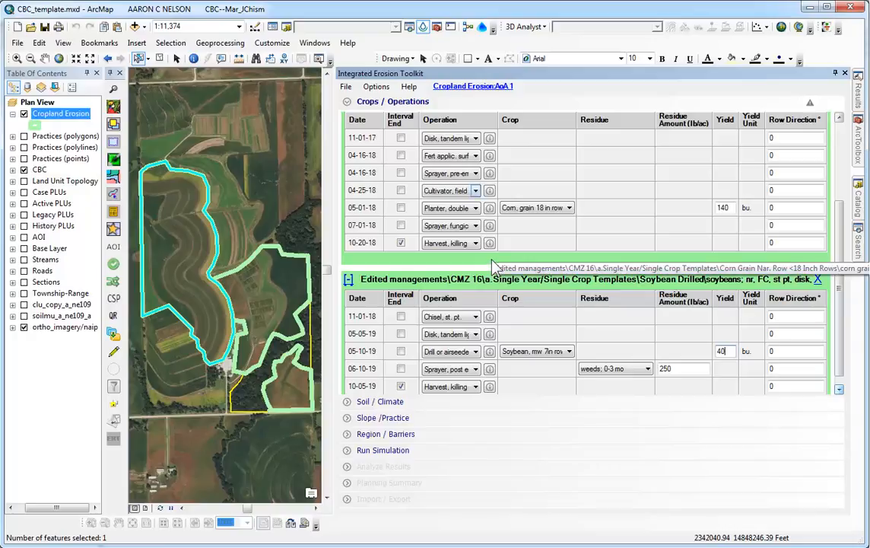
Change the 04-25-18 operation in the corn management to "Chisel, st. pt.".
click(476, 191)
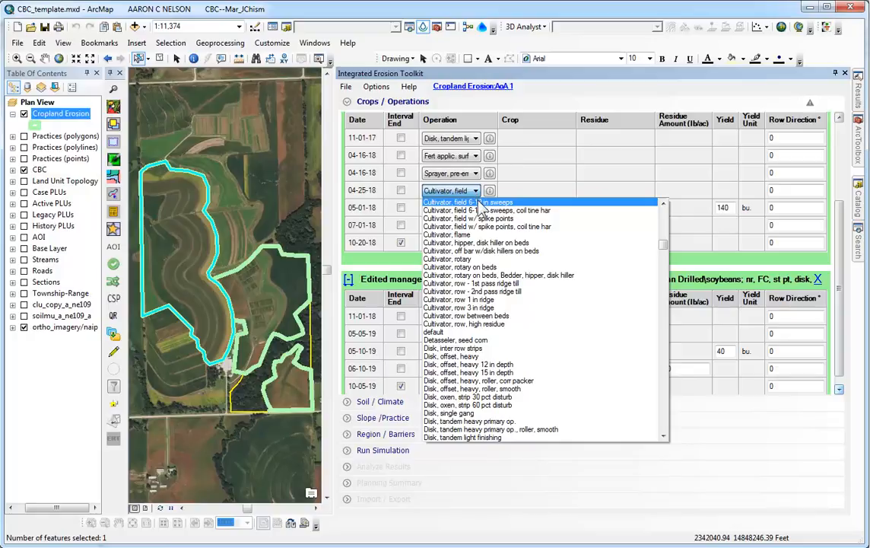
scroll(481, 210, up, 7)
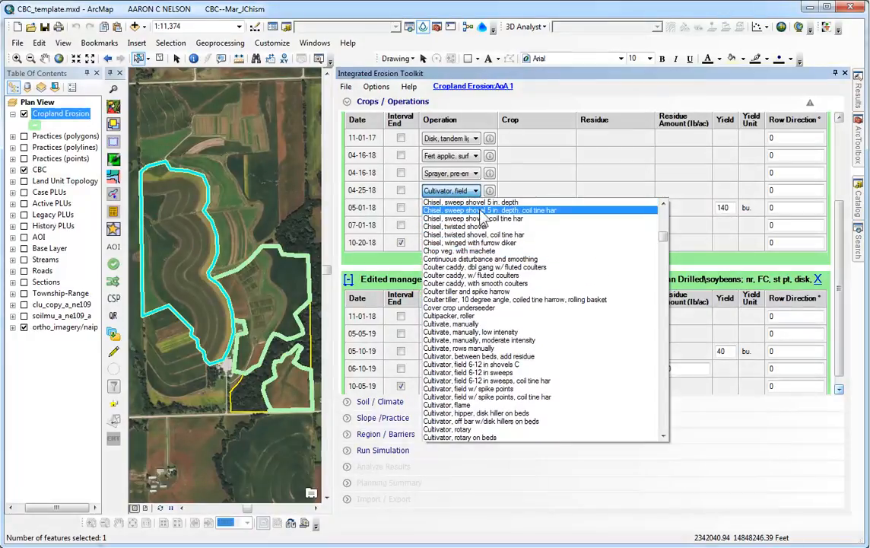
scroll(483, 217, up, 1)
scroll(482, 217, up, 3)
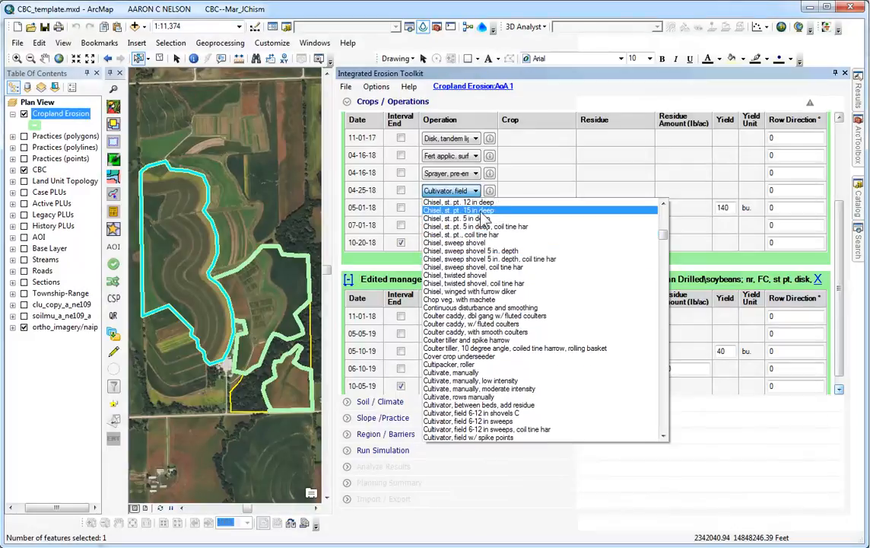
scroll(482, 218, up, 1)
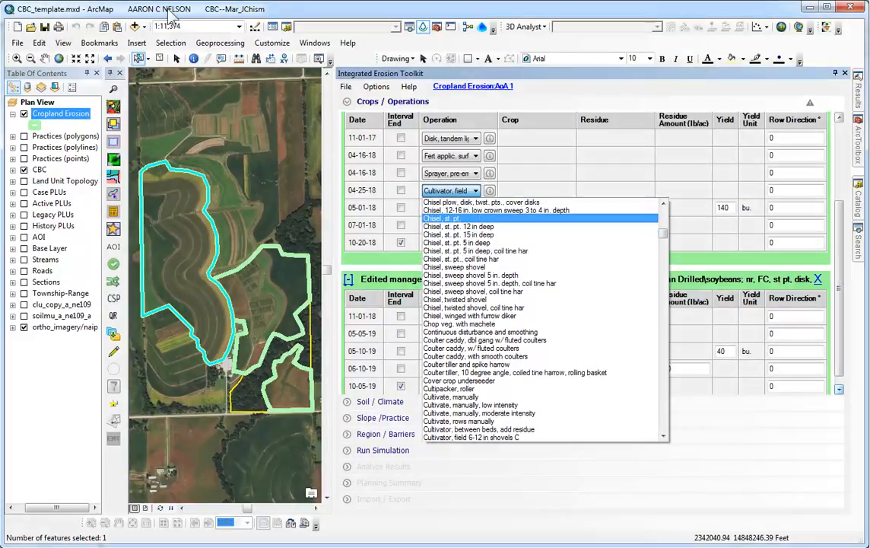
click(468, 219)
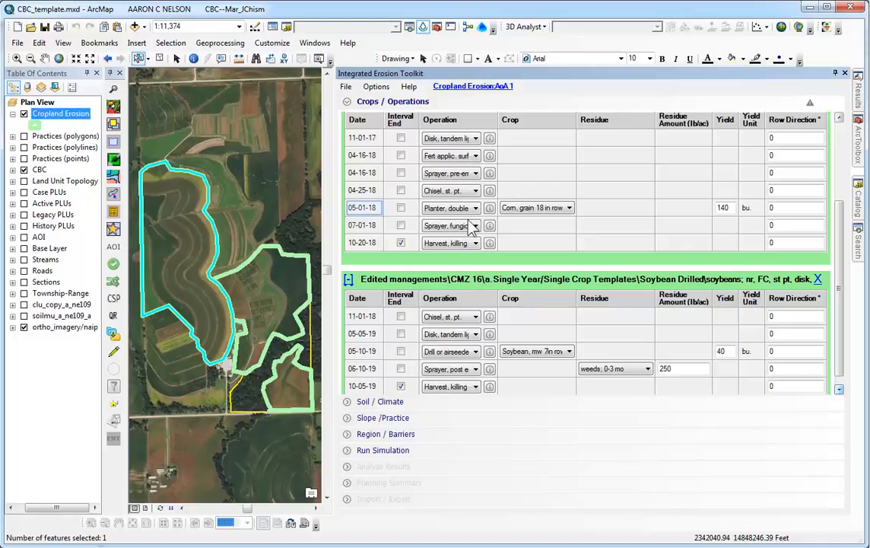
Insert a new operation after the 05-01-18 corn planting and date it 06-15-18.
click(373, 216)
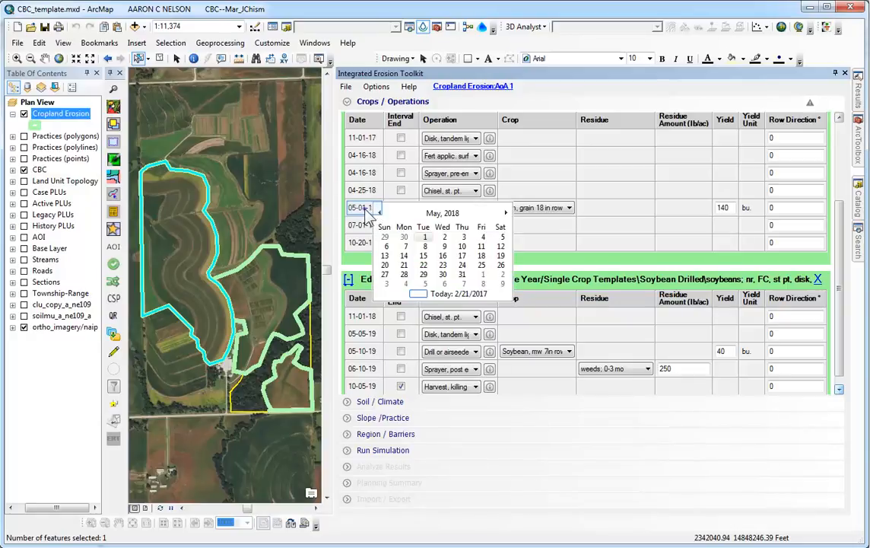
right_click(371, 214)
click(375, 230)
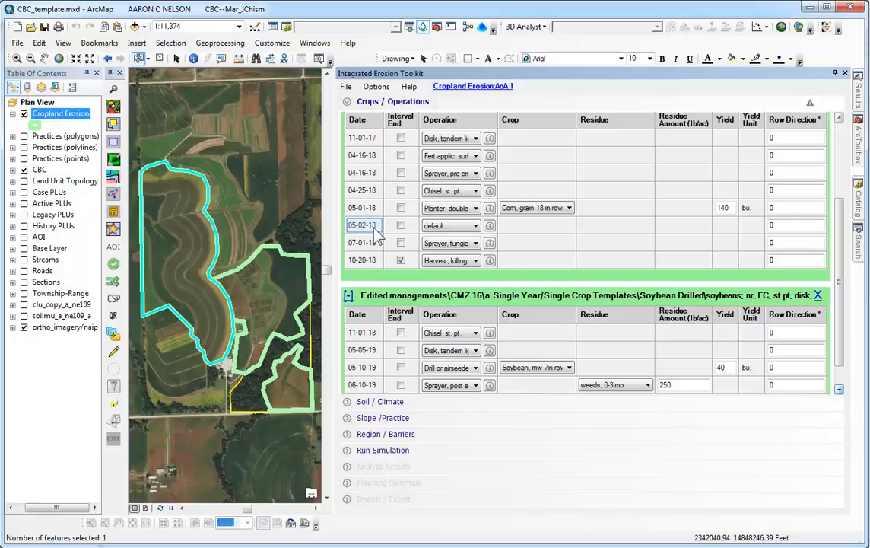
click(375, 226)
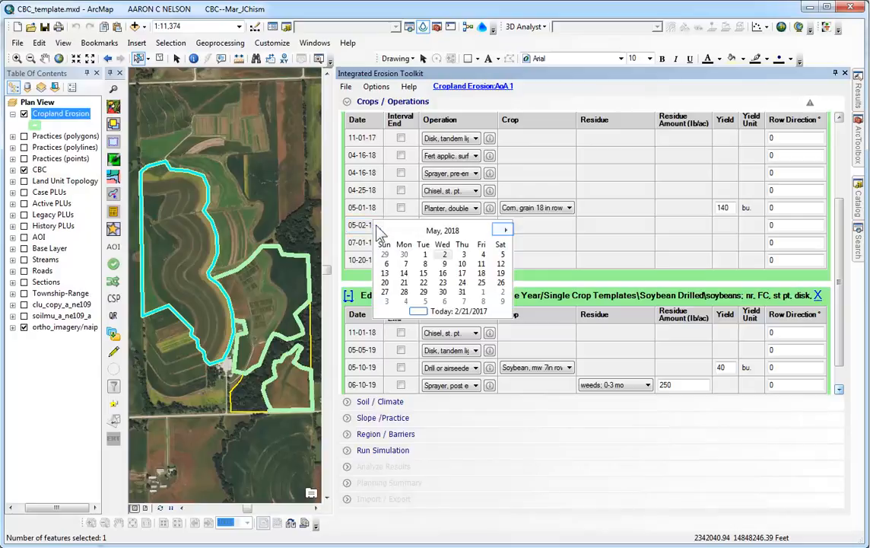
click(505, 229)
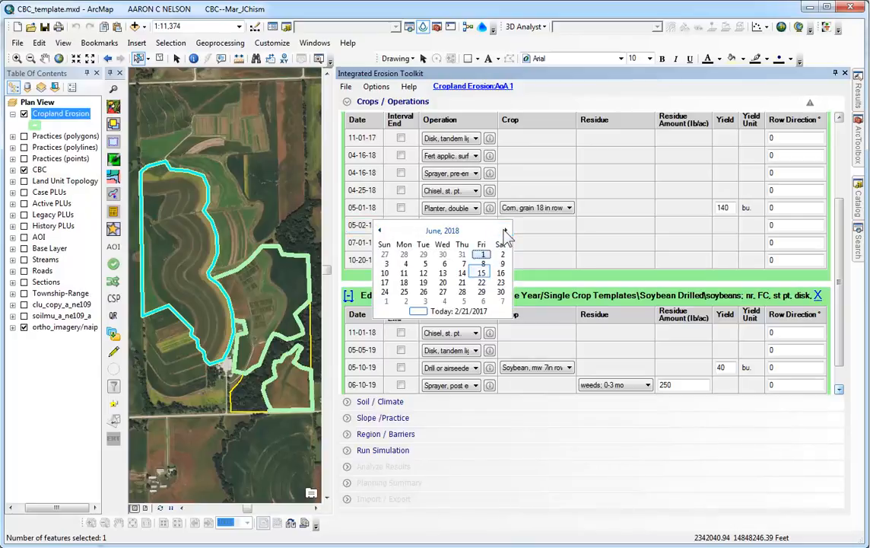
click(481, 273)
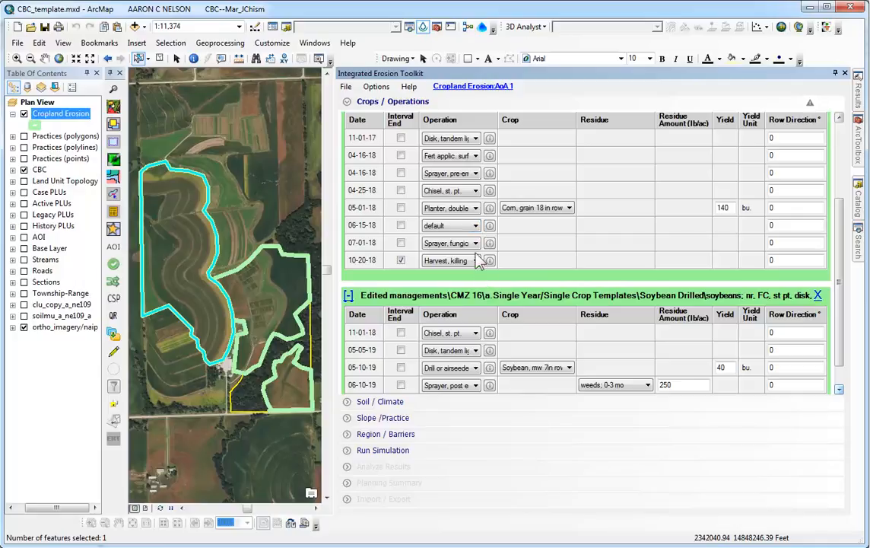
Set the 06-15-18 operation to "Cultivator, row, high residue".
click(475, 227)
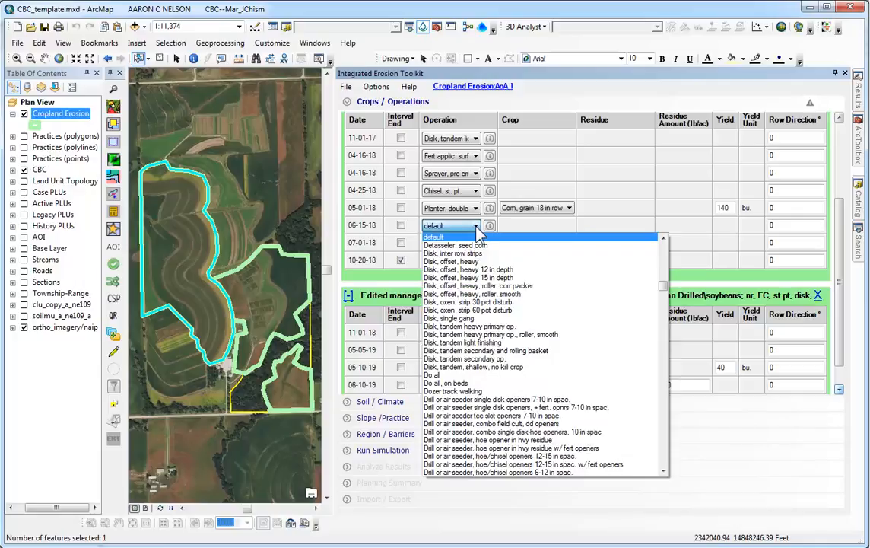
key(c)
key(c)
key(c)
key(c)
key(c)
key(c)
key(c)
key(c)
key(c)
key(c)
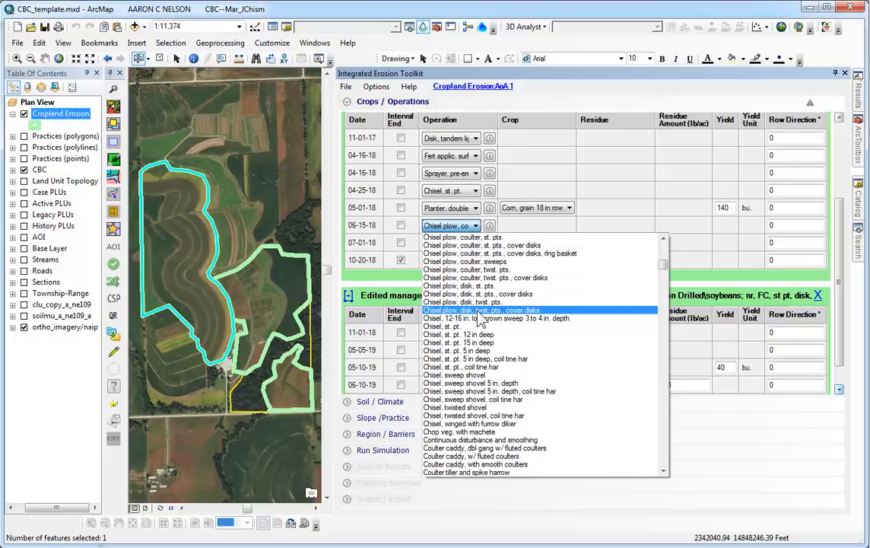
scroll(480, 316, down, 2)
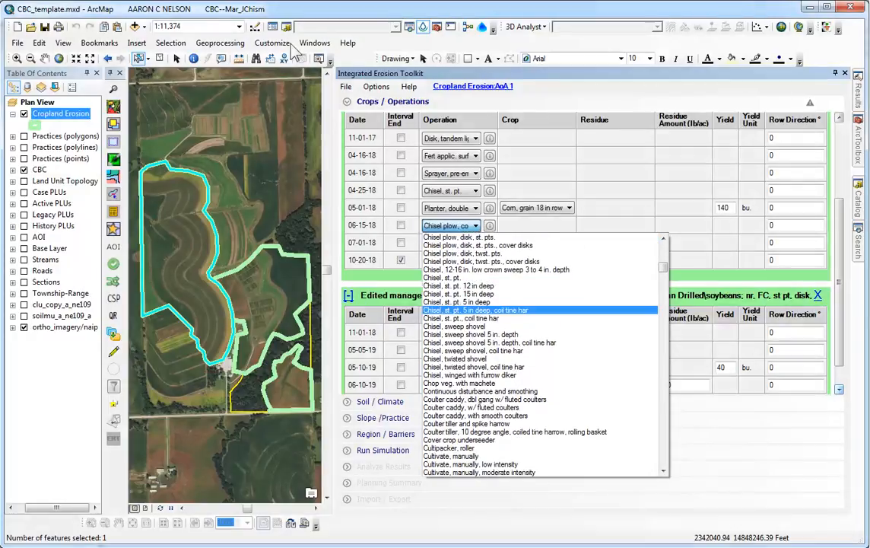
scroll(480, 320, down, 1)
scroll(482, 320, down, 3)
scroll(481, 321, down, 3)
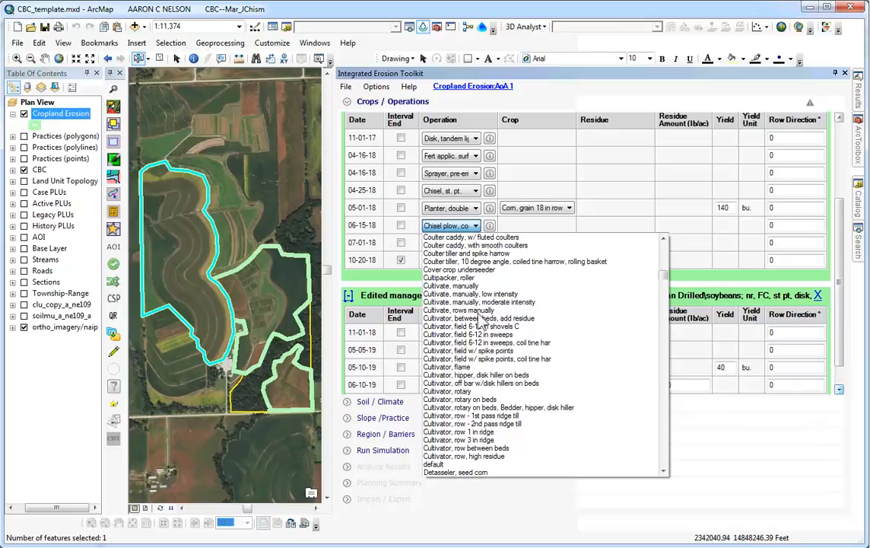
scroll(480, 321, down, 1)
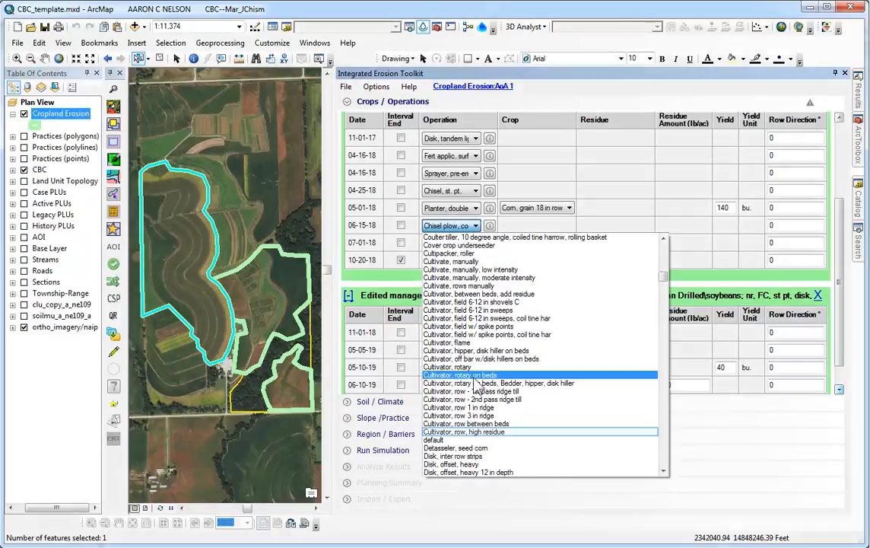
click(465, 431)
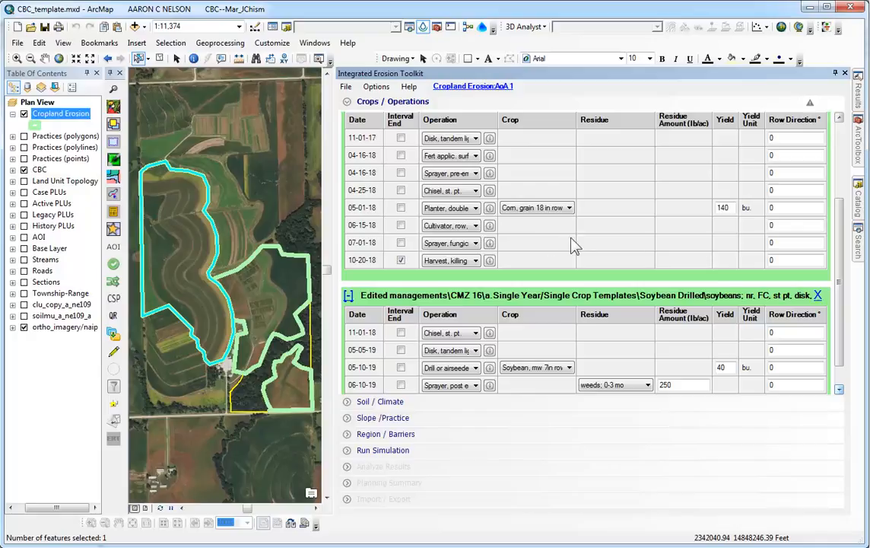
Name the management "Corn Soybeans Conv".
scroll(840, 289, up, 1)
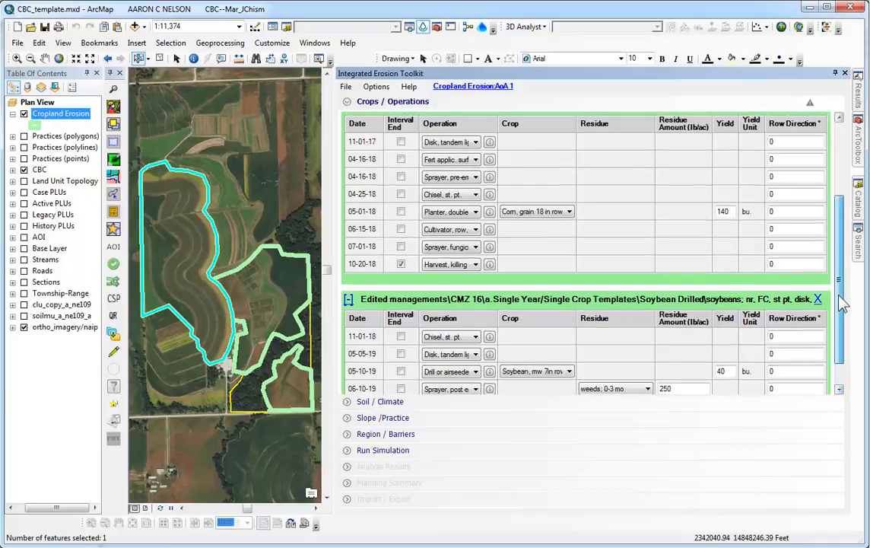
scroll(843, 296, up, 5)
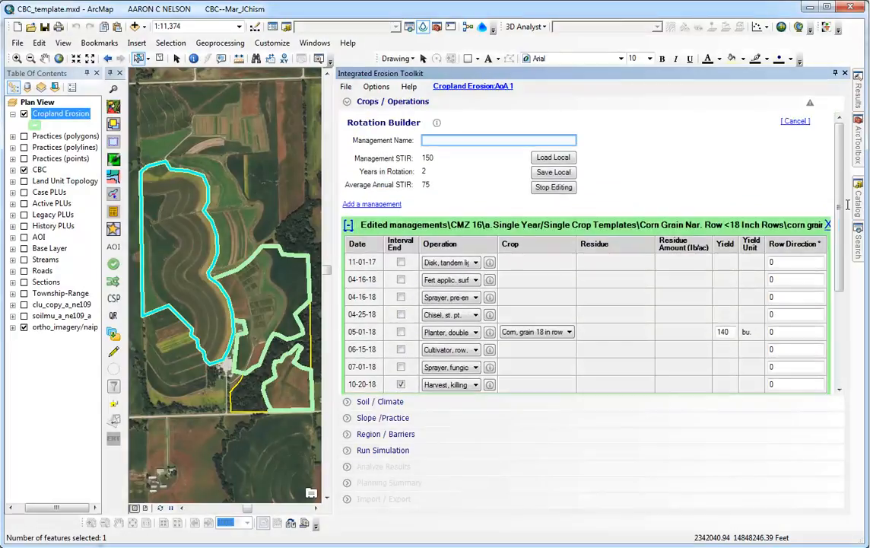
click(434, 140)
text(Corn Soybeans Conv)
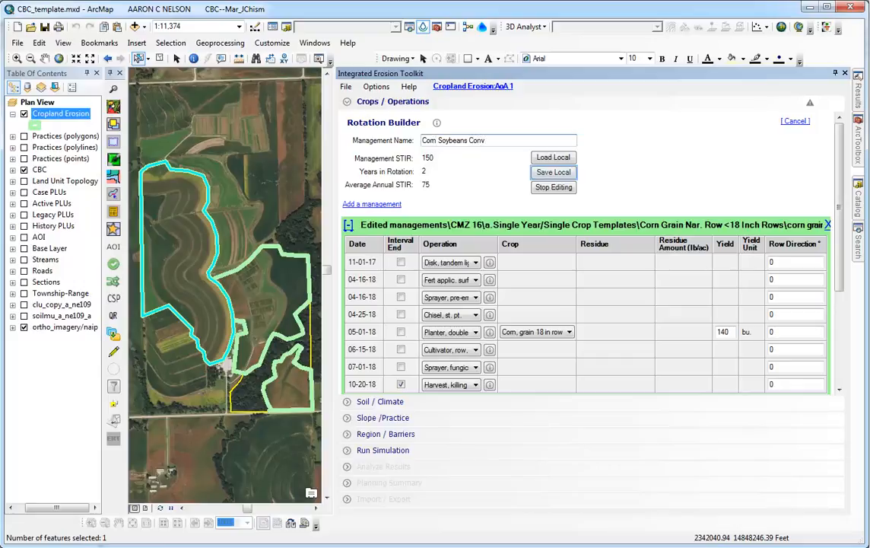